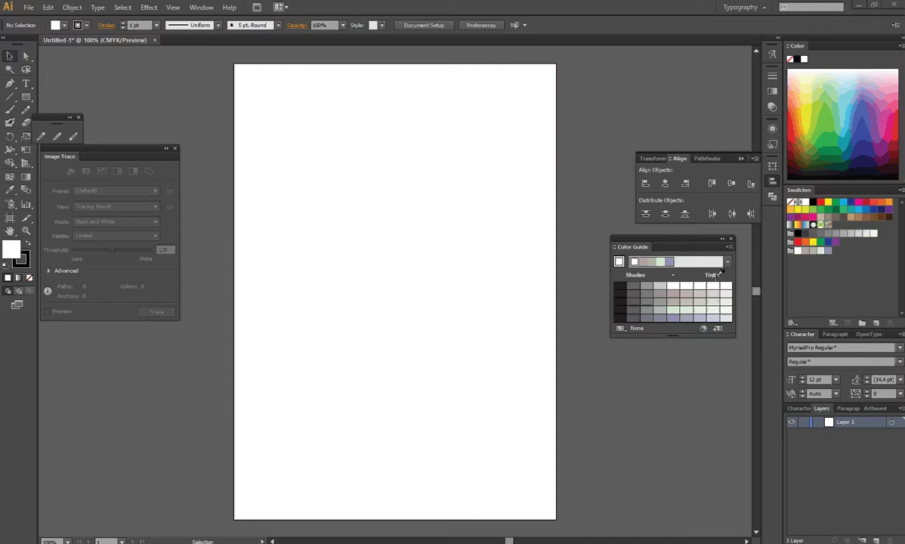
# Step: Reposition the Color Guide panel a little lower, beside the Swatches panel
pyautogui.moveTo(672, 238); pyautogui.dragTo(680, 238)
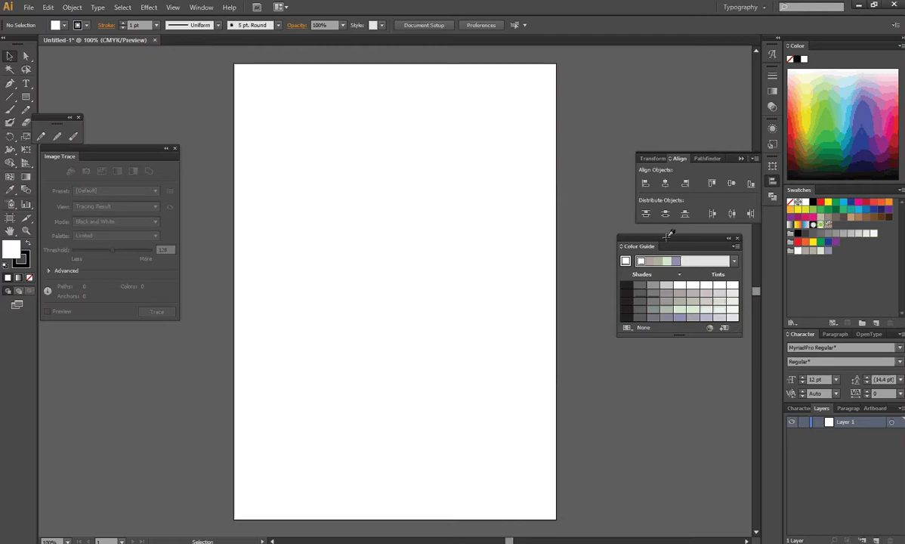
pyautogui.moveTo(669, 235); pyautogui.dragTo(663, 266)
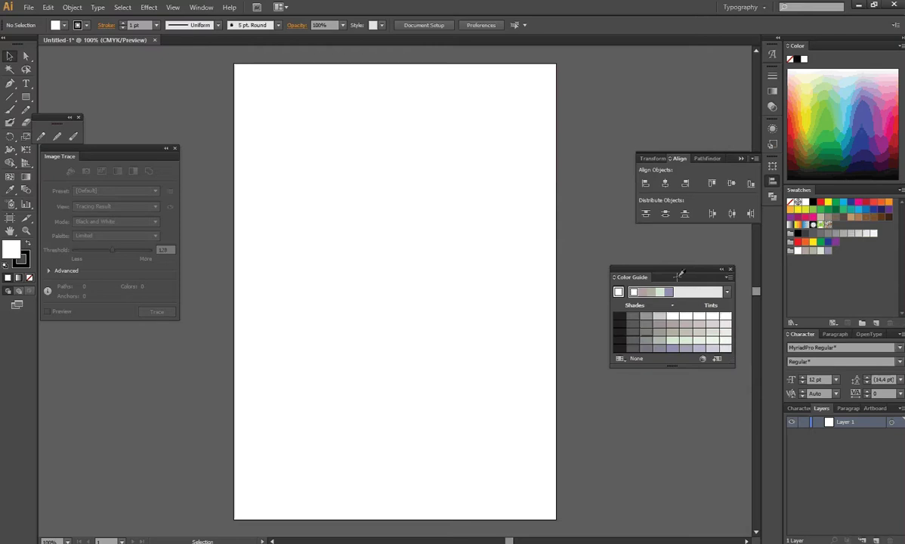
pyautogui.moveTo(678, 275); pyautogui.dragTo(674, 261)
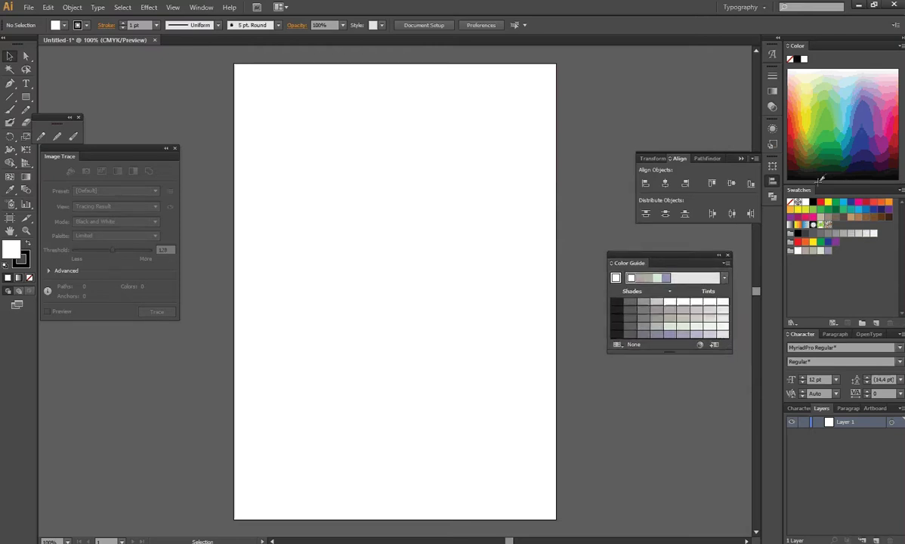
# Step: Set the fill colour to the red swatch
pyautogui.click(820, 202)
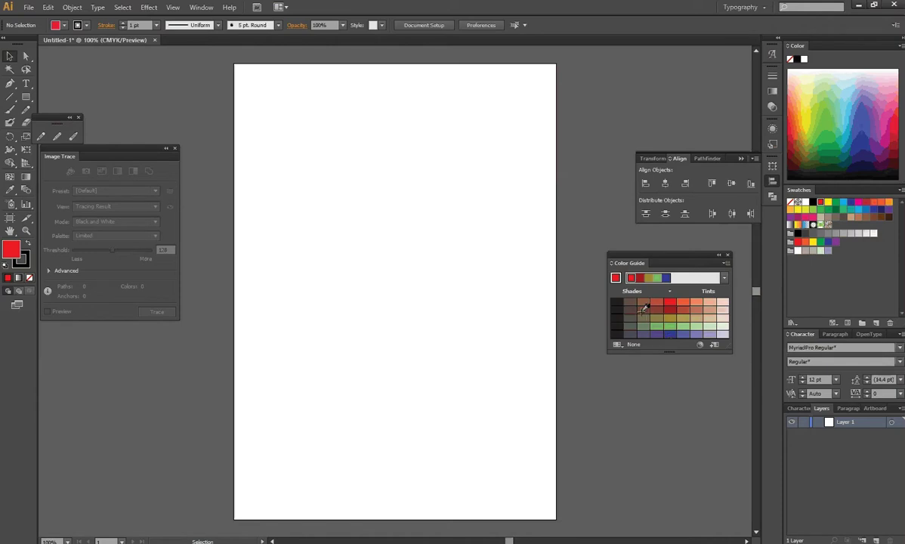
# Step: Apply the Complementary harmony rule, giving red and green shade-and-tint rows
pyautogui.click(725, 278)
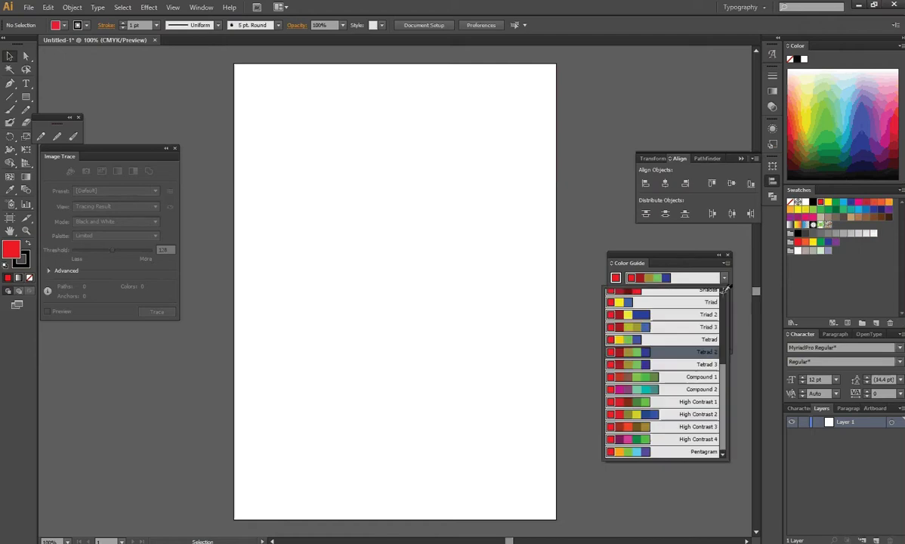
pyautogui.scroll(3, 717, 365)
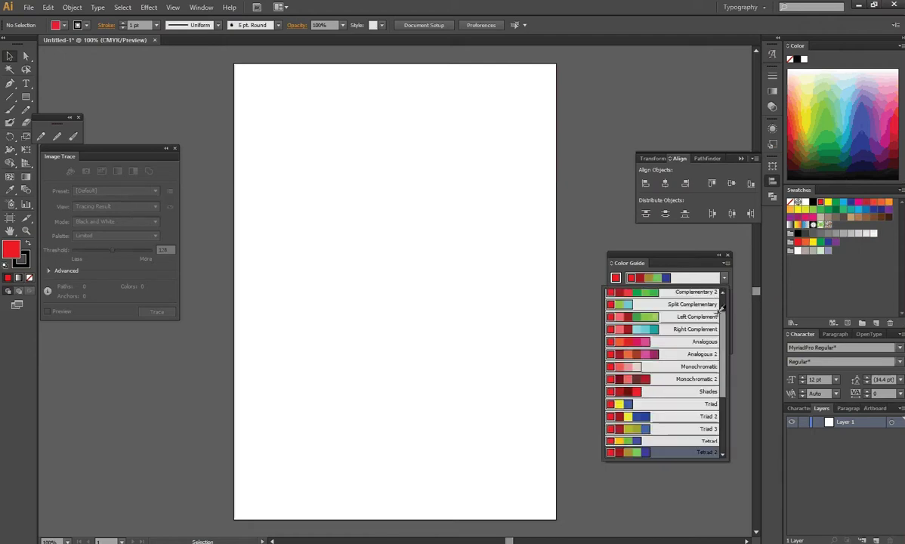
pyautogui.scroll(1, 710, 317)
pyautogui.click(709, 306)
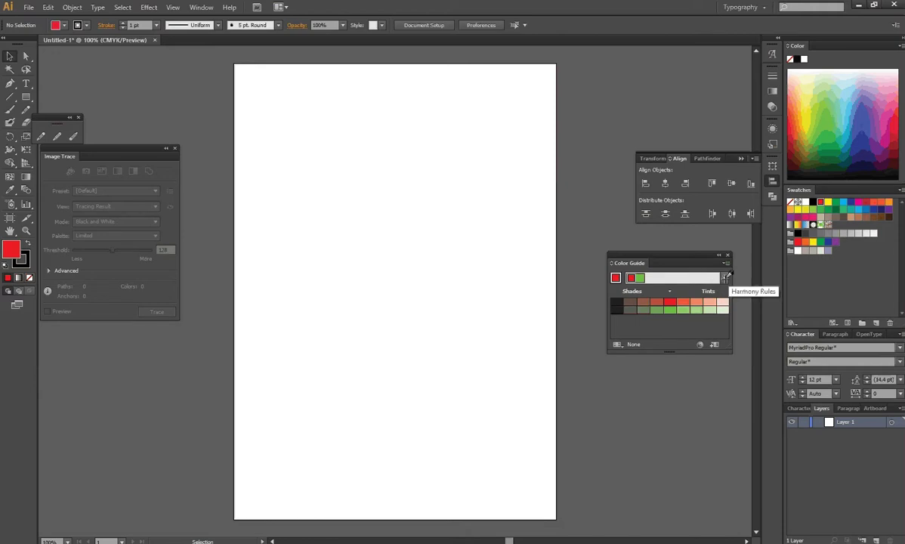
# Step: Try the Complementary 2 and Triad 2 harmony rules
pyautogui.click(723, 278)
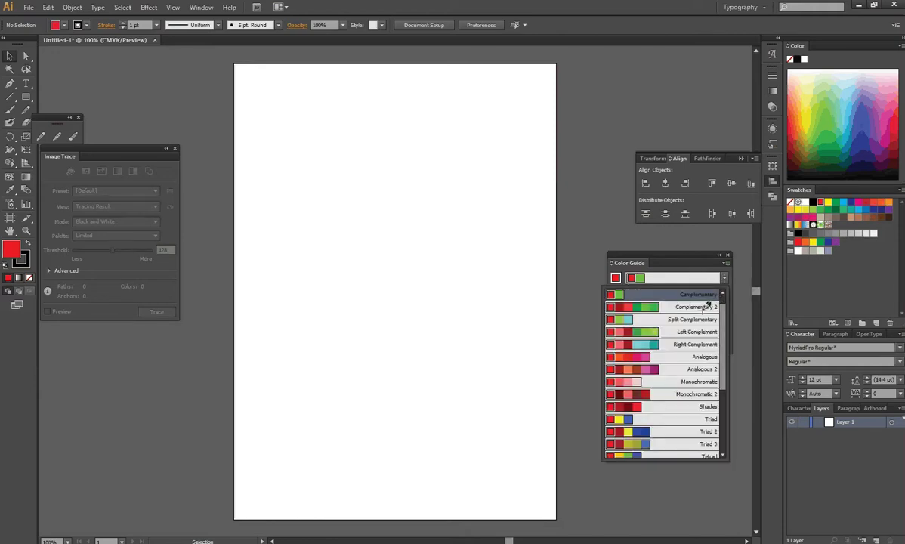
pyautogui.click(707, 306)
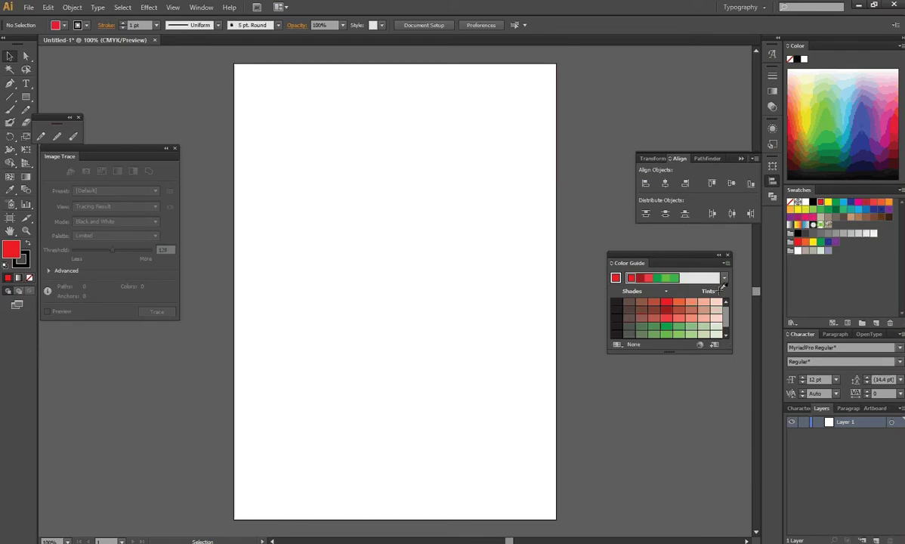
pyautogui.click(723, 279)
pyautogui.scroll(-3, 723, 362)
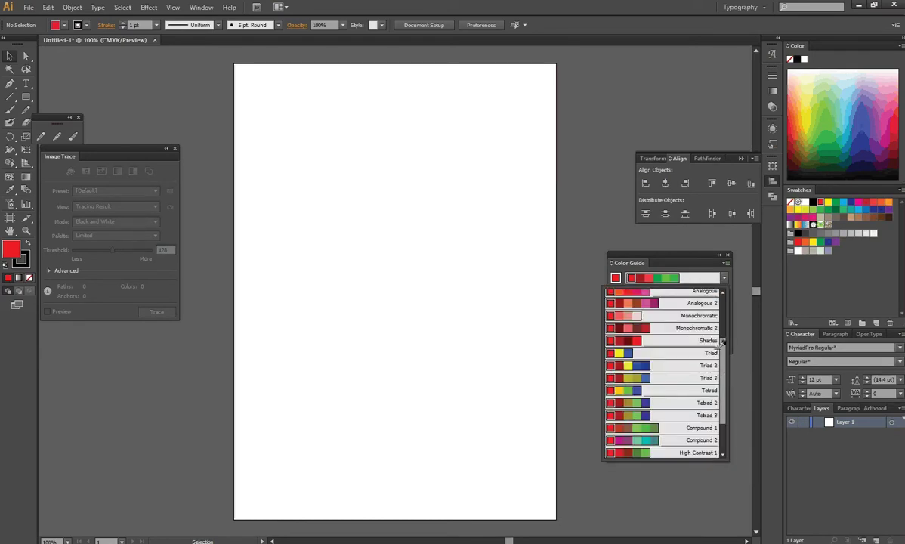
pyautogui.click(709, 365)
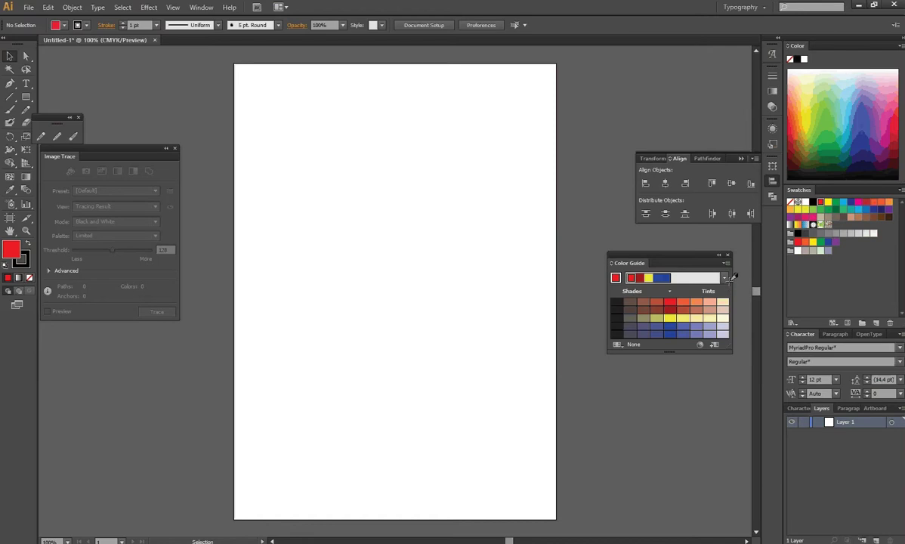
# Step: Switch the harmony rule to Left Complement
pyautogui.click(726, 278)
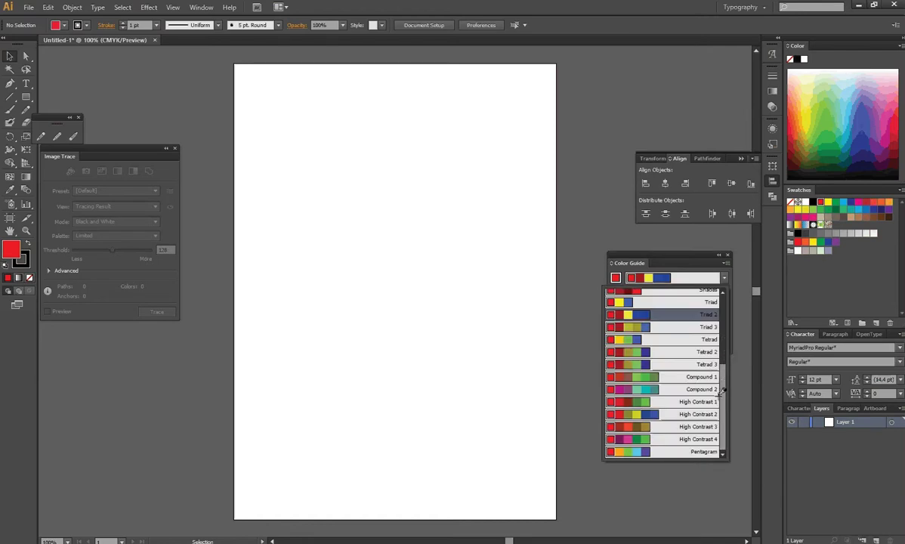
pyautogui.moveTo(724, 379); pyautogui.dragTo(716, 295)
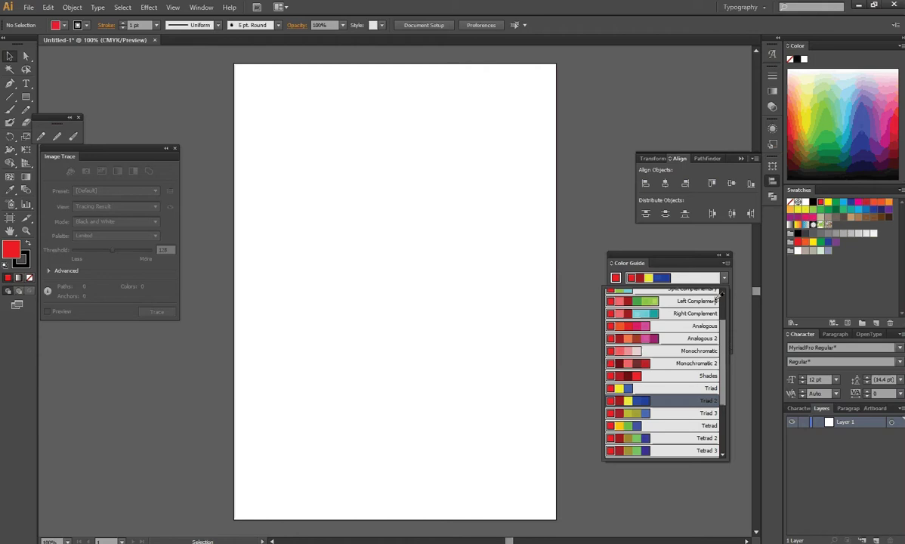
pyautogui.scroll(2, 724, 330)
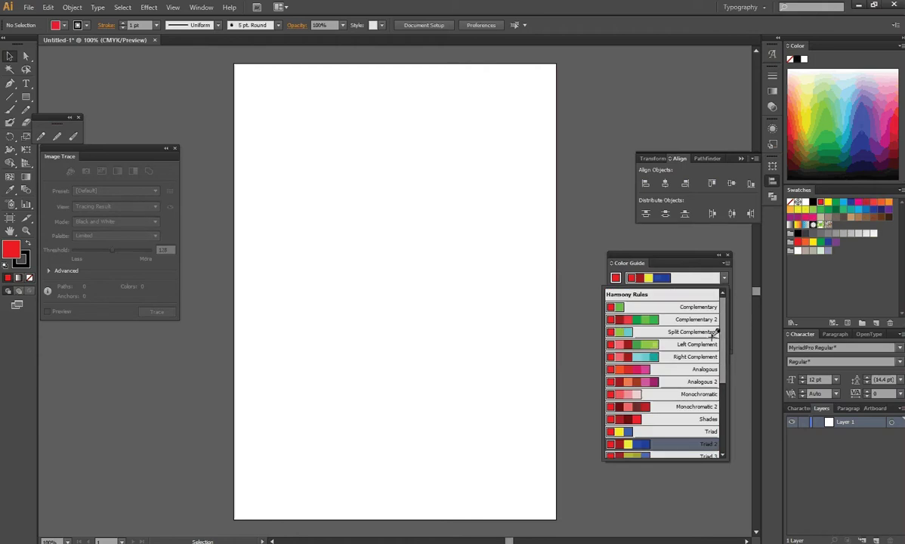
pyautogui.click(703, 344)
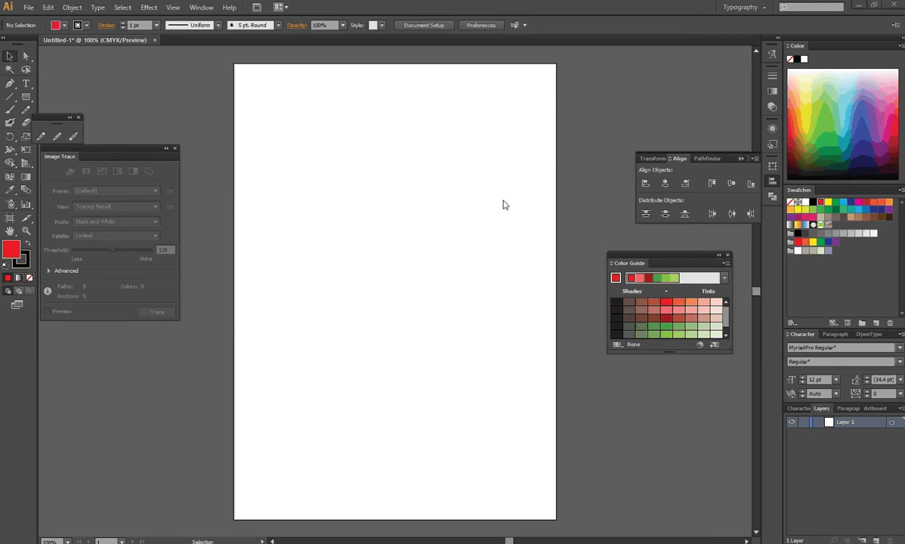
# Step: Try Tetrad 3, then settle on the High Contrast 4 harmony rule
pyautogui.click(723, 278)
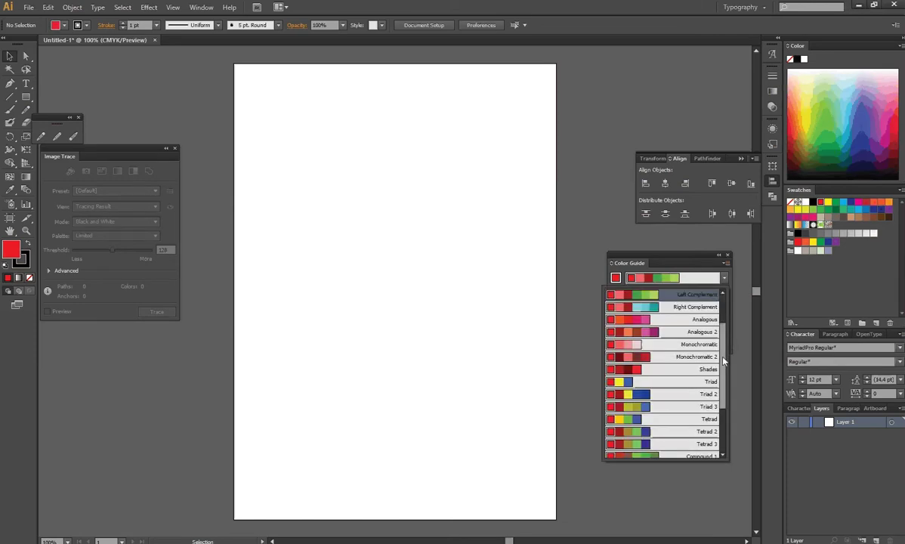
pyautogui.scroll(-2, 676, 333)
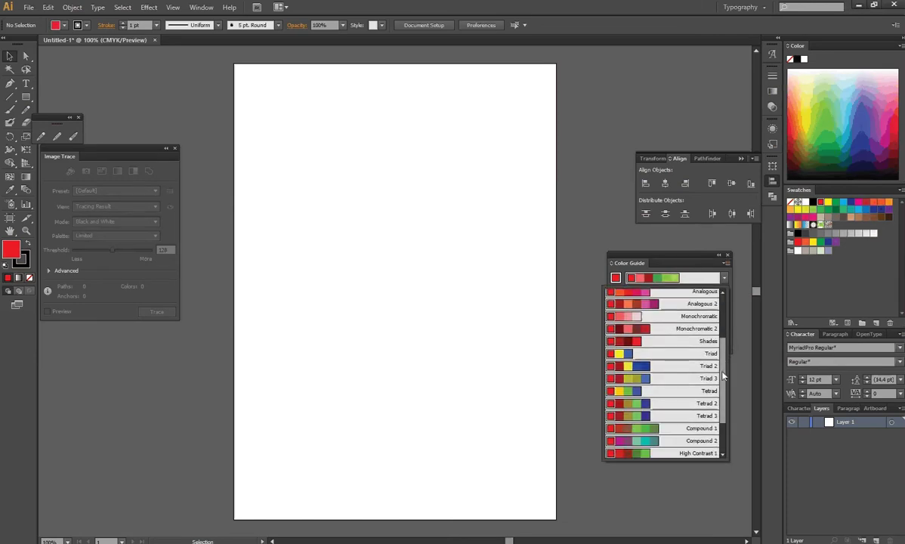
pyautogui.scroll(-2, 721, 393)
pyautogui.click(696, 370)
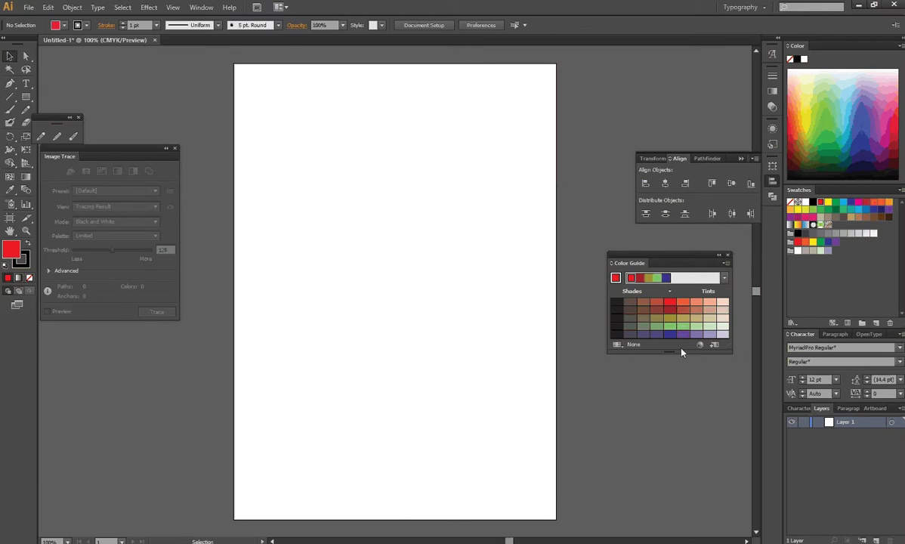
pyautogui.click(725, 279)
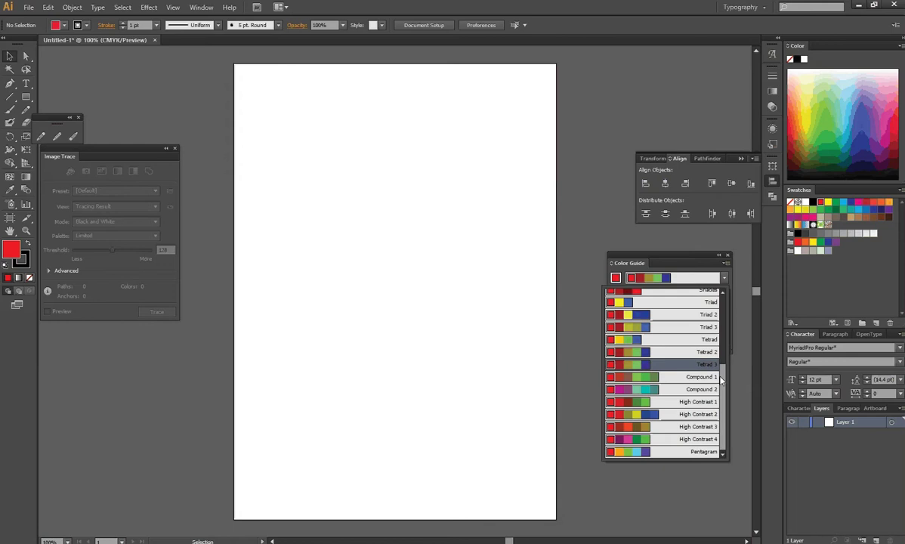
pyautogui.click(703, 440)
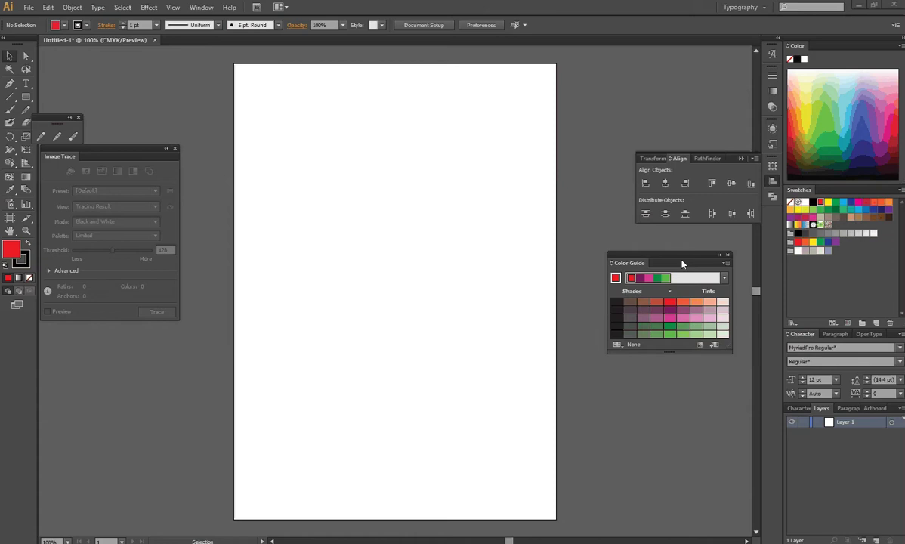
# Step: Try several pink, green and mauve Color Guide variations as the fill
pyautogui.moveTo(682, 264); pyautogui.dragTo(681, 258)
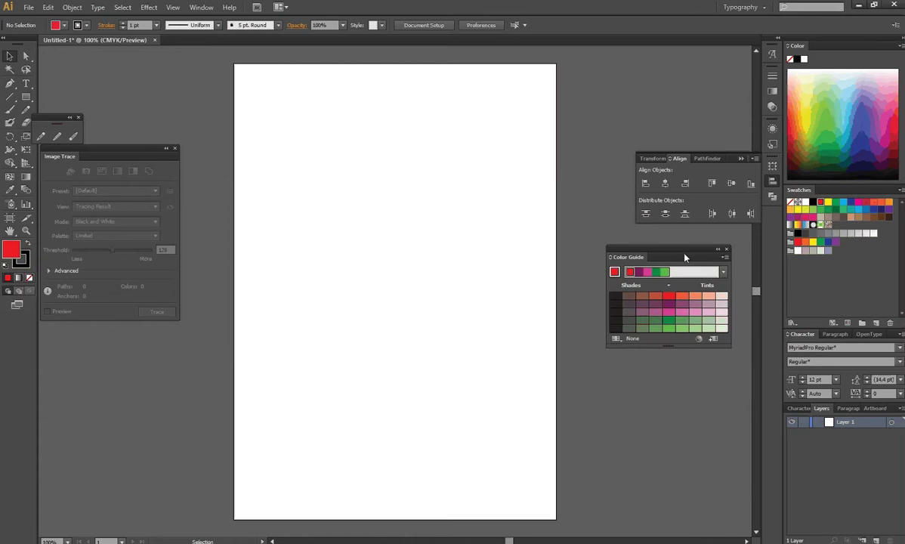
pyautogui.click(655, 311)
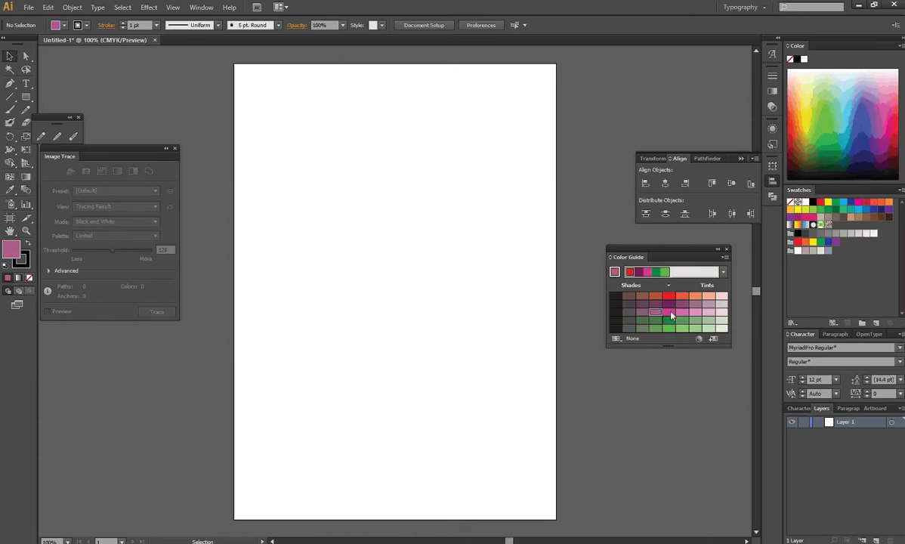
pyautogui.click(683, 314)
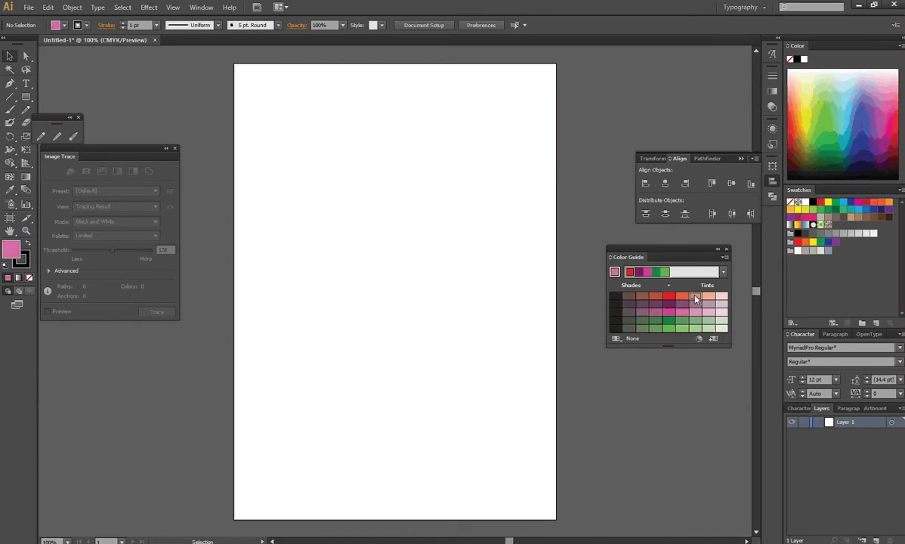
pyautogui.click(656, 322)
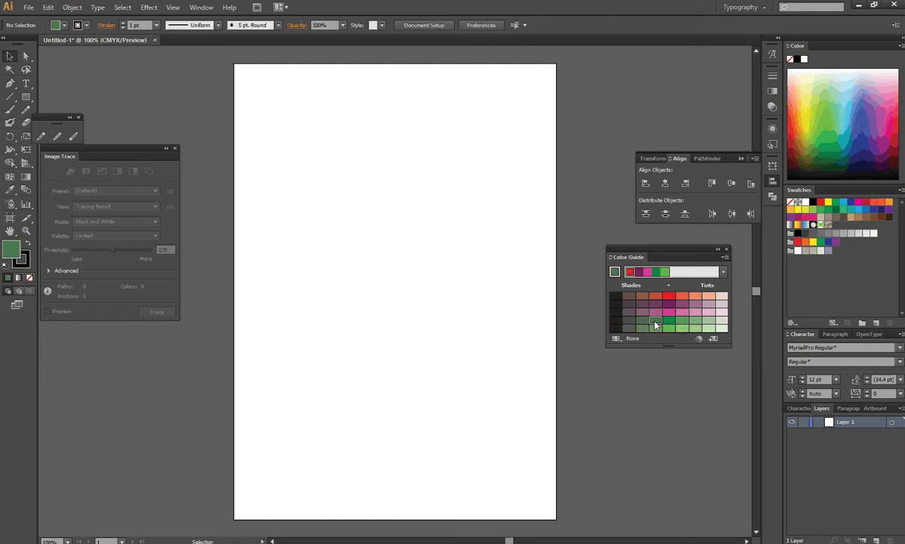
pyautogui.click(643, 312)
pyautogui.click(684, 313)
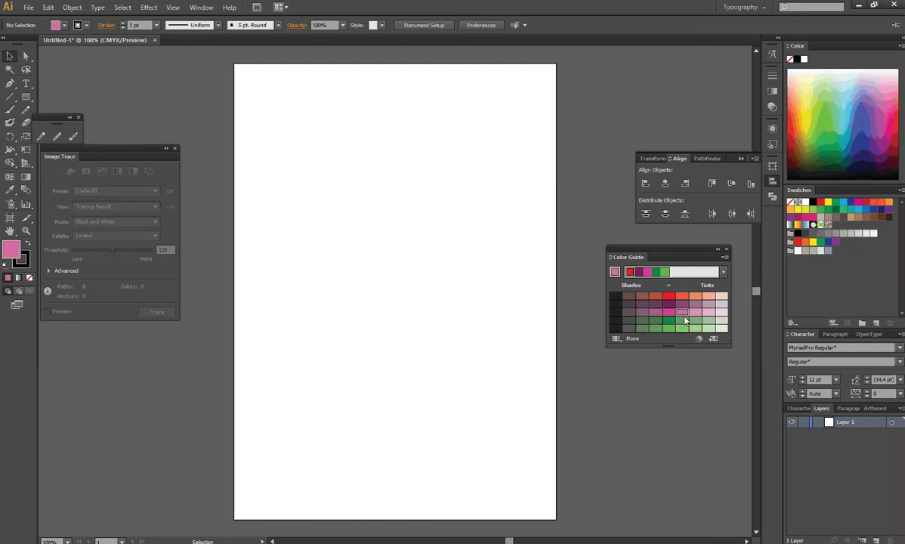
pyautogui.click(695, 312)
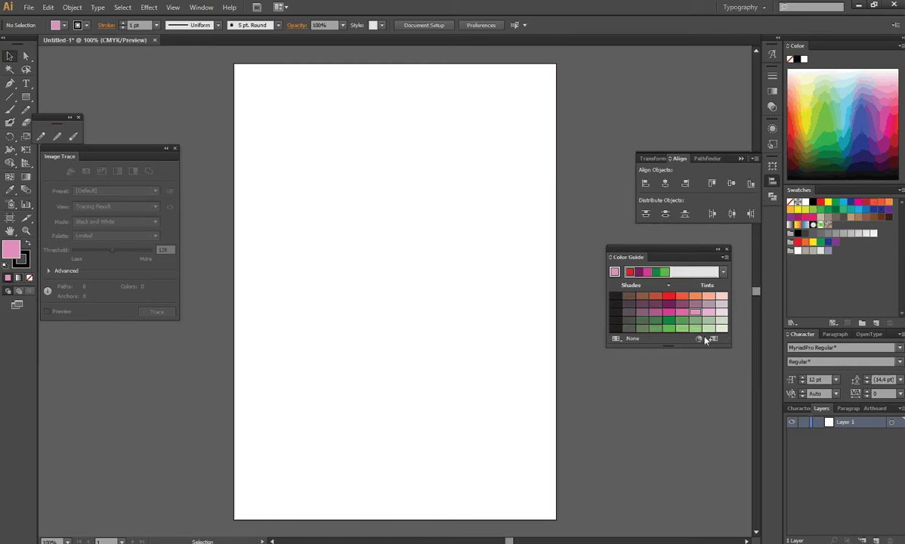
pyautogui.click(698, 304)
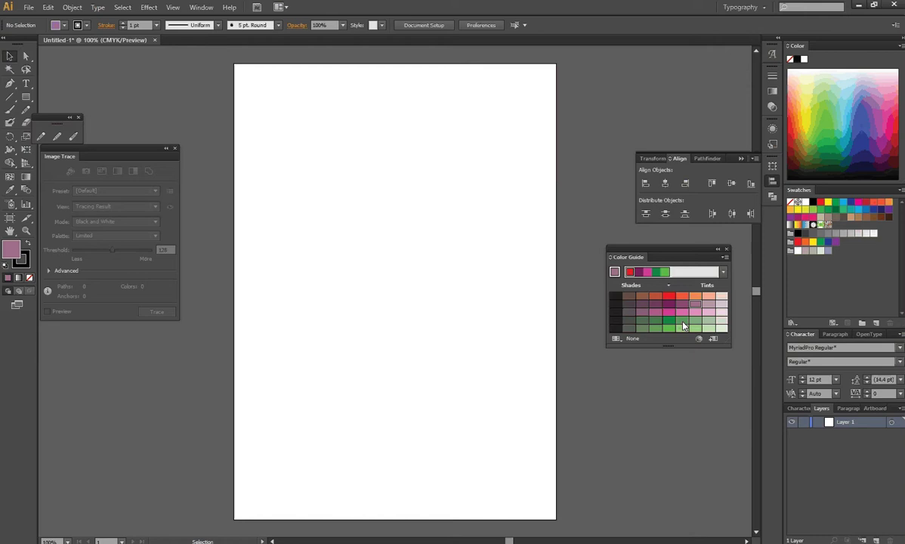
# Step: Make the green variation the fill and add it as a new swatch
pyautogui.click(682, 320)
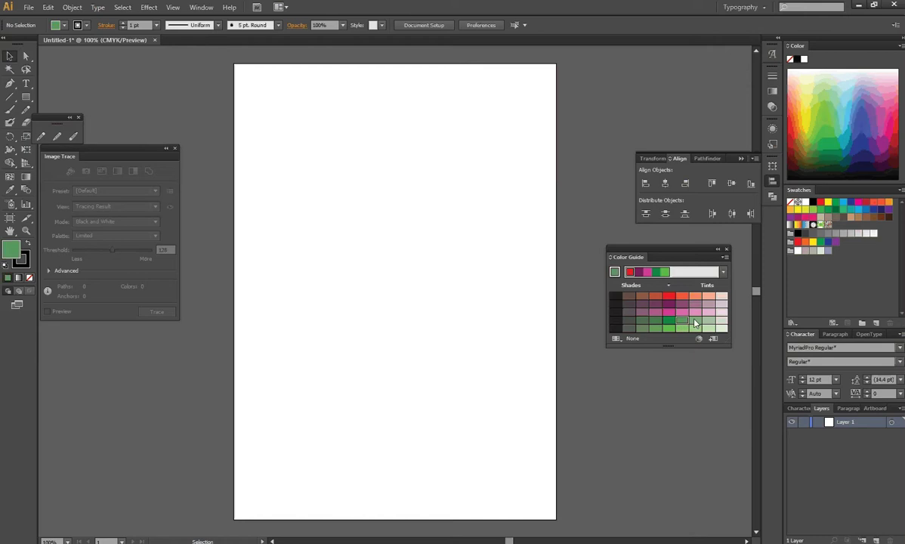
pyautogui.moveTo(695, 322); pyautogui.dragTo(826, 268)
pyautogui.moveTo(805, 269); pyautogui.dragTo(837, 227)
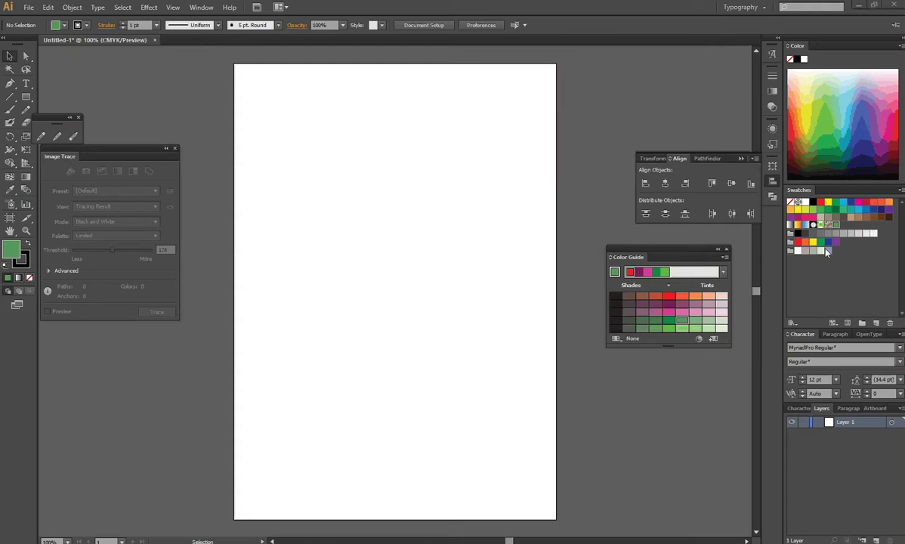
# Step: Apply the Triad 3 harmony rule and set the fill to black from the grid
pyautogui.moveTo(688, 255); pyautogui.dragTo(694, 245)
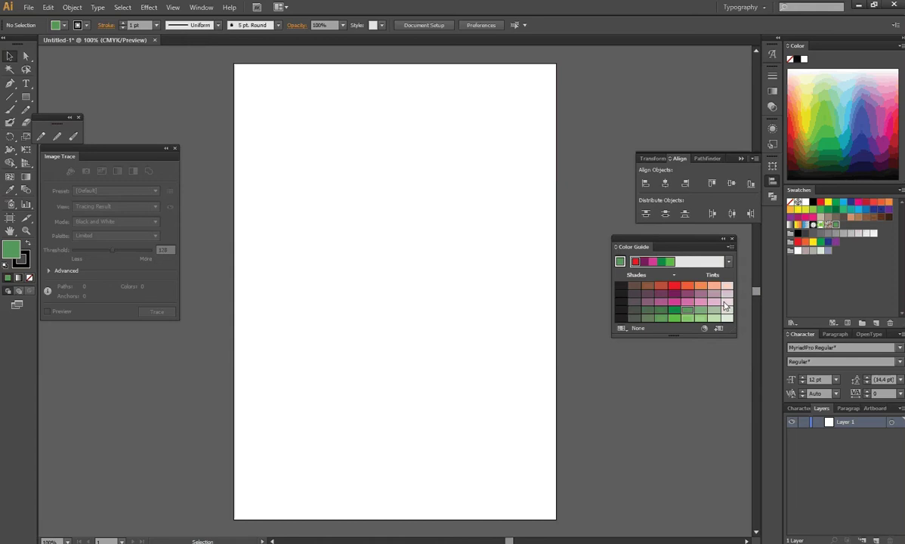
pyautogui.click(729, 262)
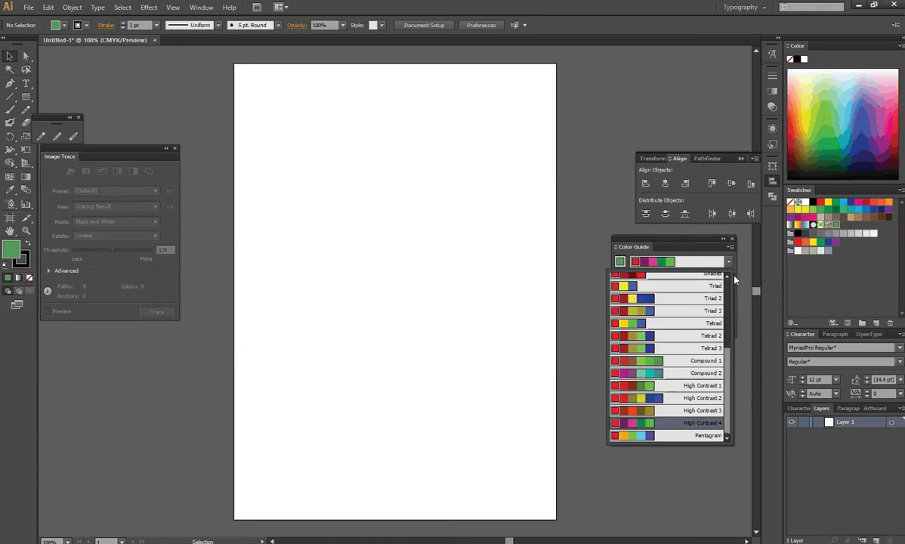
pyautogui.click(695, 311)
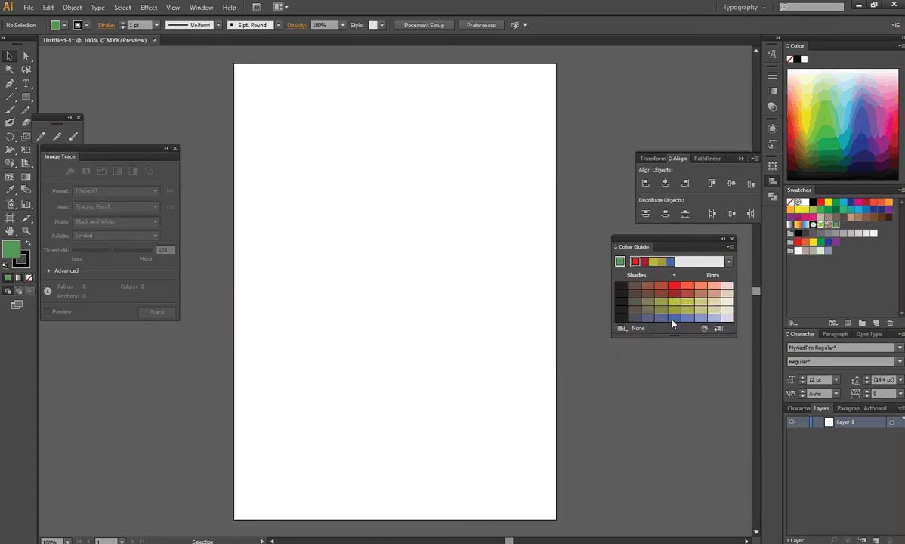
pyautogui.click(621, 310)
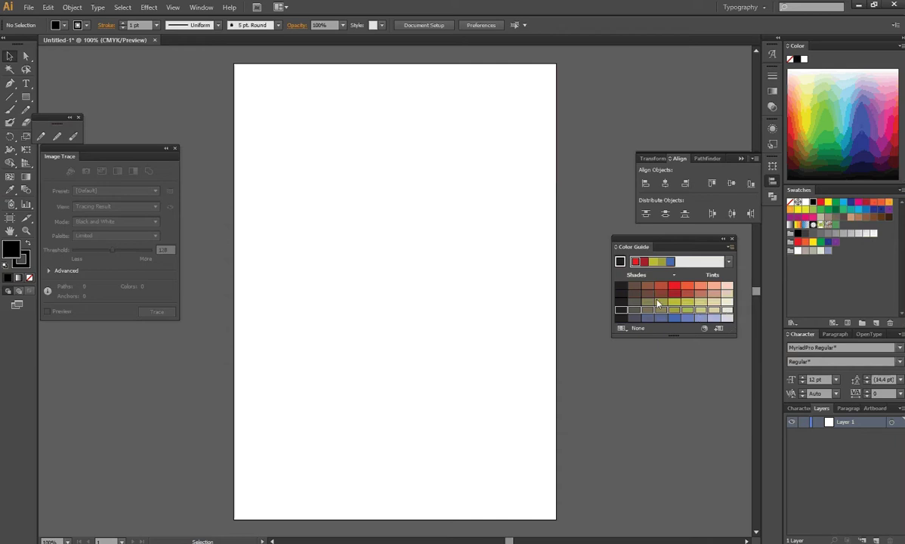
# Step: Save the black and olive harmony colours as a new swatch colour group
pyautogui.click(719, 329)
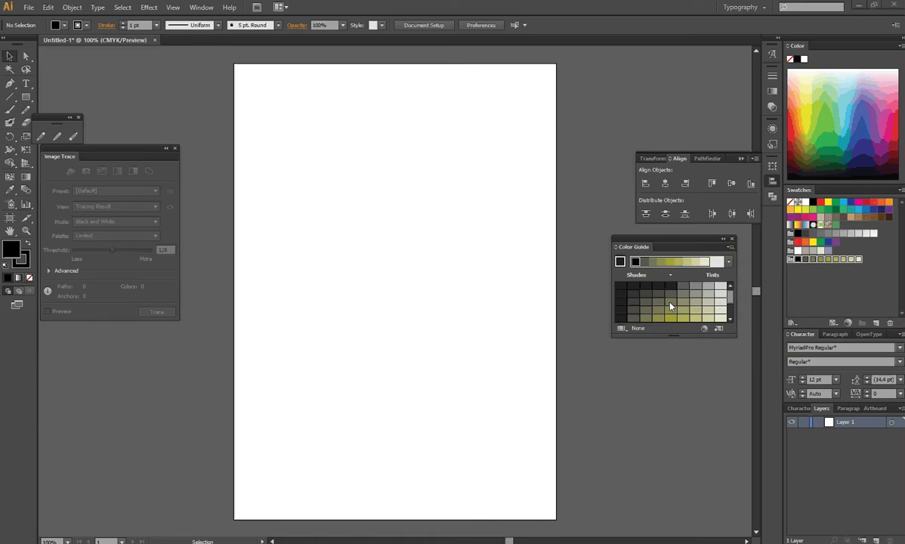
# Step: Switch the Color Guide variations to Warm/Cool, then to Vivid/Muted
pyautogui.click(730, 247)
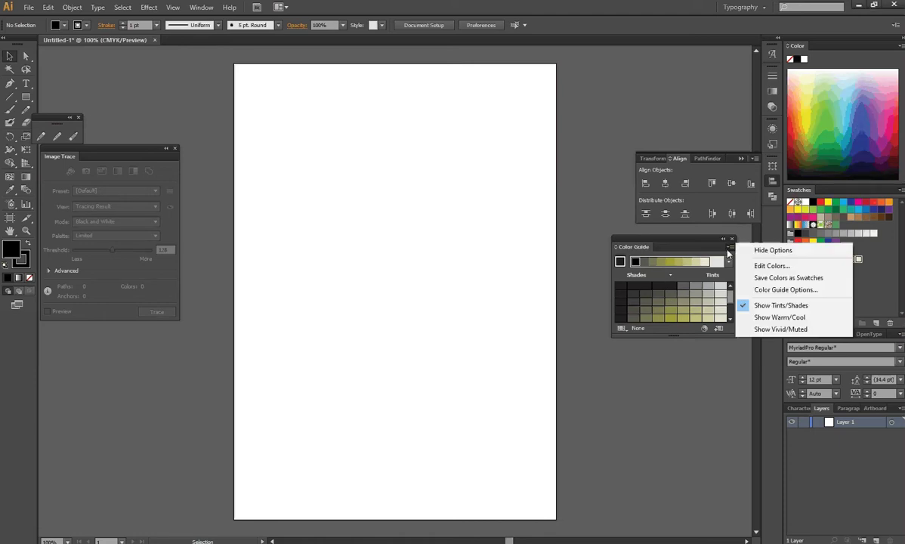
pyautogui.click(762, 320)
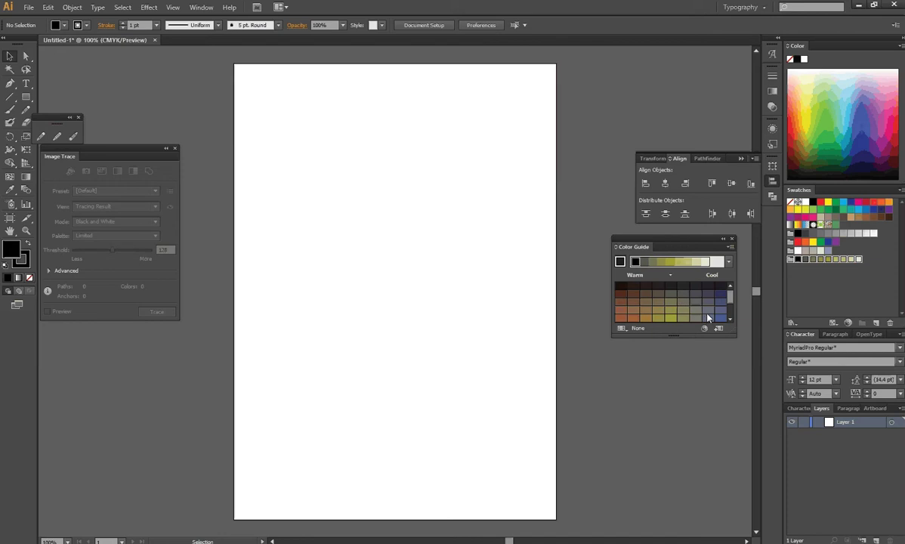
pyautogui.click(730, 247)
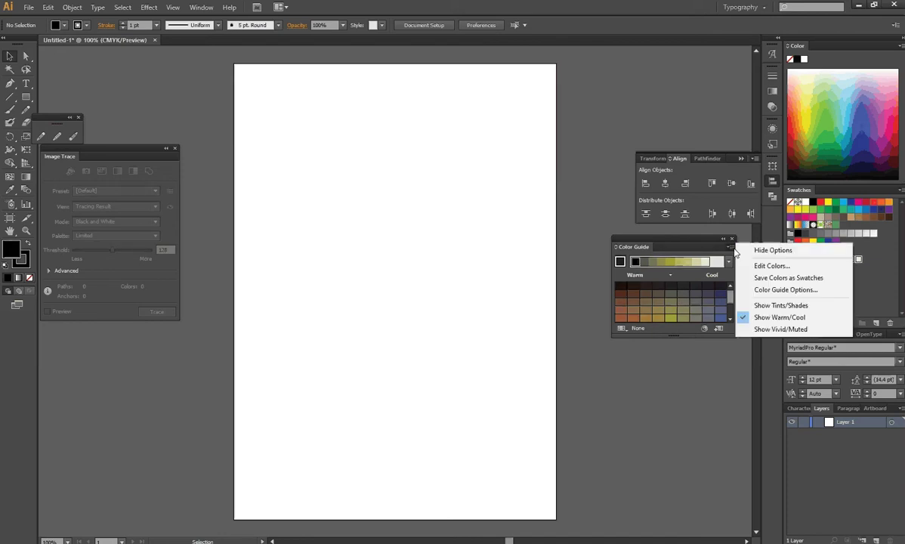
pyautogui.click(763, 330)
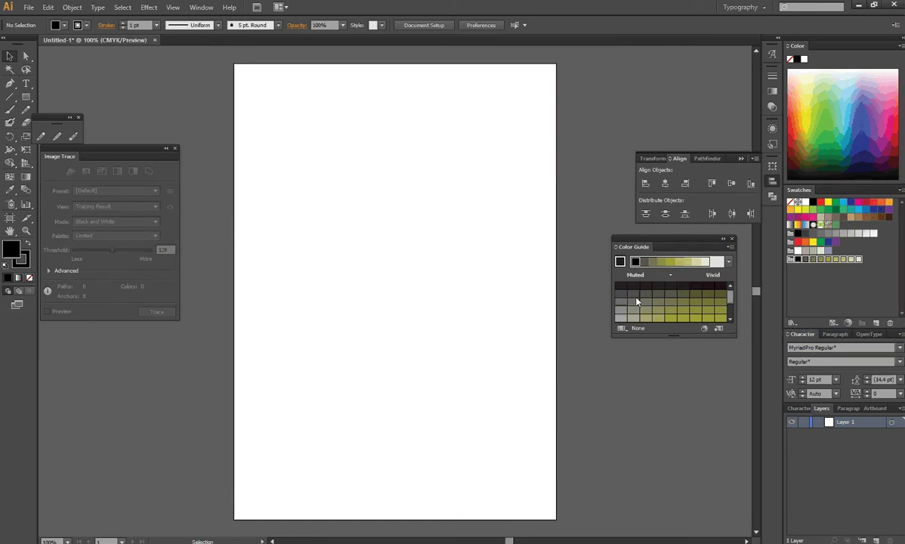
pyautogui.moveTo(731, 289)
pyautogui.mouseDown()
pyautogui.moveTo(732, 324)
pyautogui.moveTo(734, 294)
pyautogui.mouseUp()
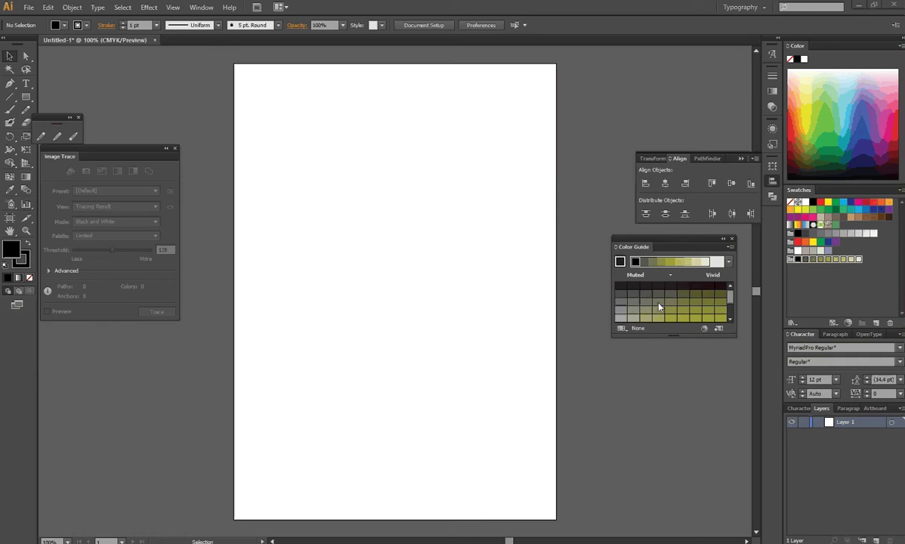
pyautogui.click(730, 247)
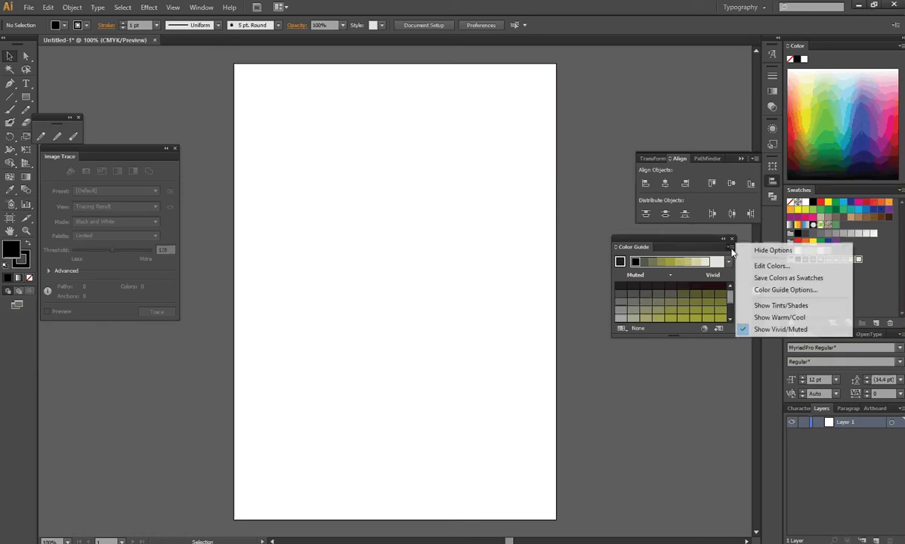
# Step: Set Color Guide Options to 80% variation and 13 steps, then confirm
pyautogui.click(758, 291)
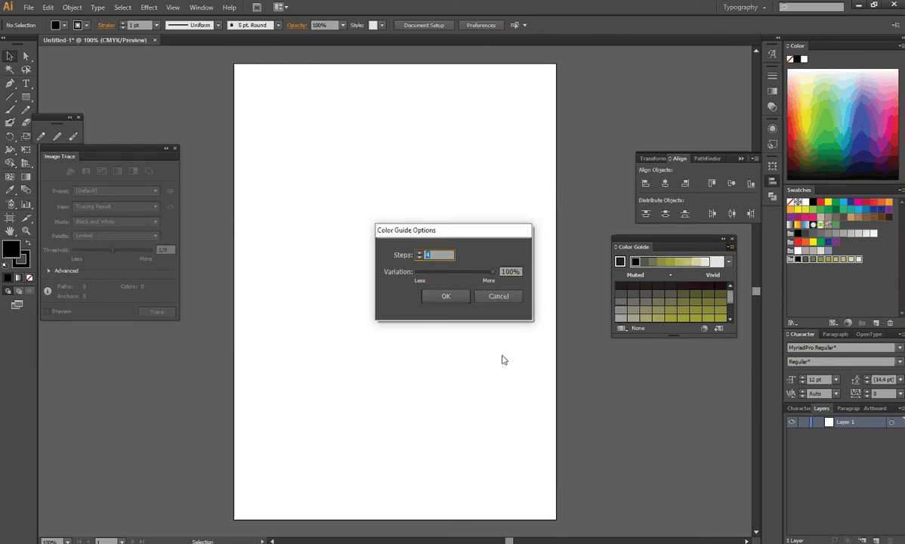
pyautogui.moveTo(492, 278)
pyautogui.mouseDown()
pyautogui.moveTo(432, 276)
pyautogui.moveTo(460, 279)
pyautogui.mouseUp()
pyautogui.moveTo(459, 278); pyautogui.dragTo(478, 277)
pyautogui.click(430, 255)
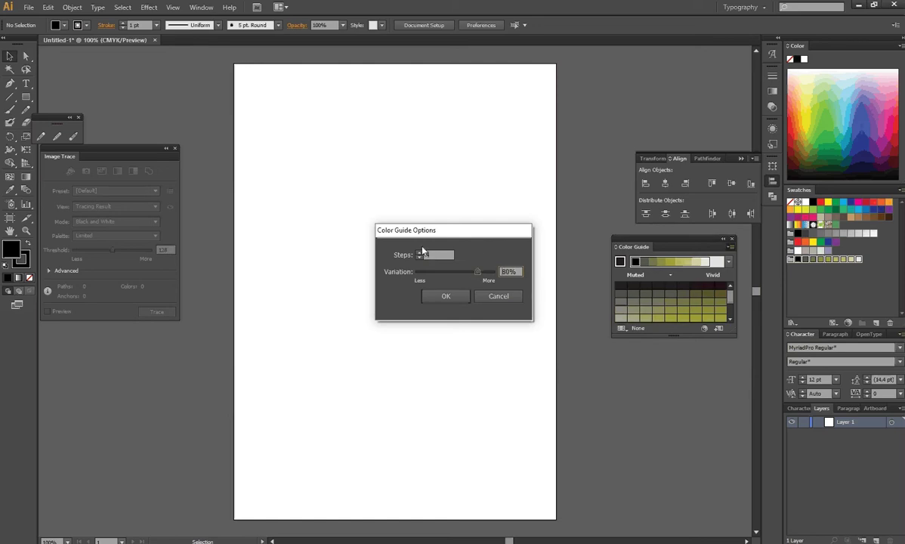
pyautogui.click(425, 258)
pyautogui.doubleClick(428, 255)
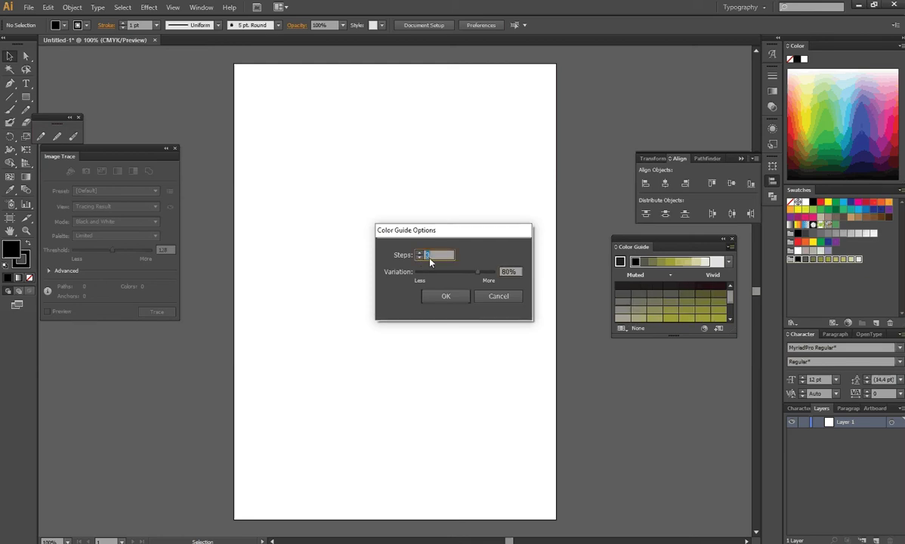
pyautogui.click(419, 254)
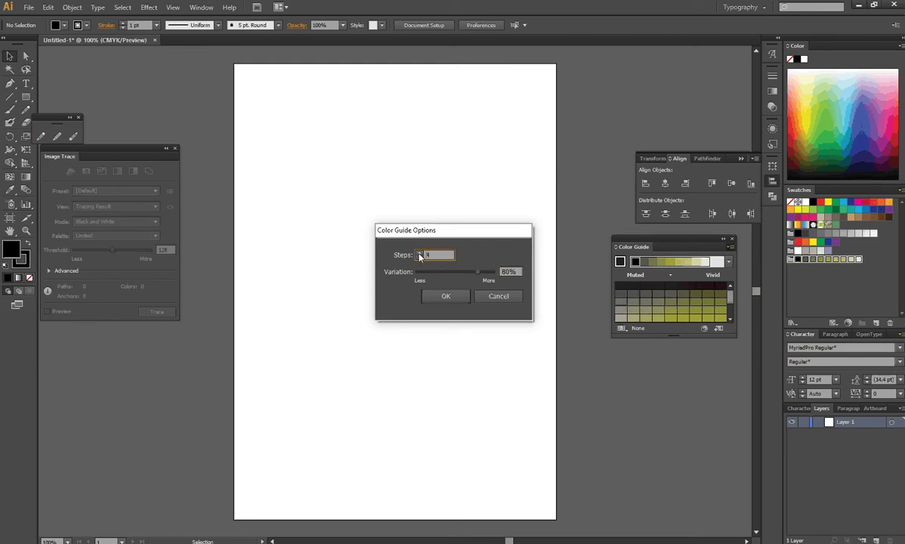
pyautogui.click(419, 253)
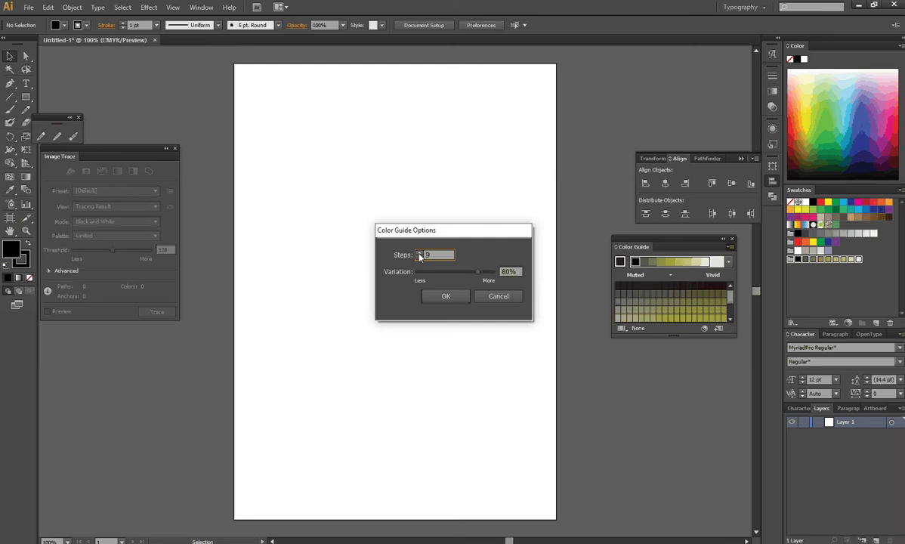
pyautogui.click(419, 253)
pyautogui.click(419, 253)
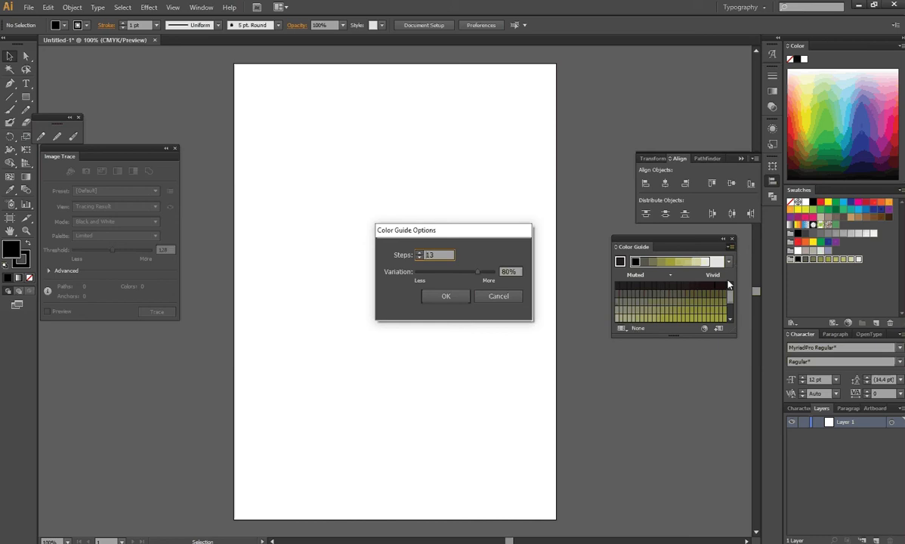
pyautogui.click(446, 297)
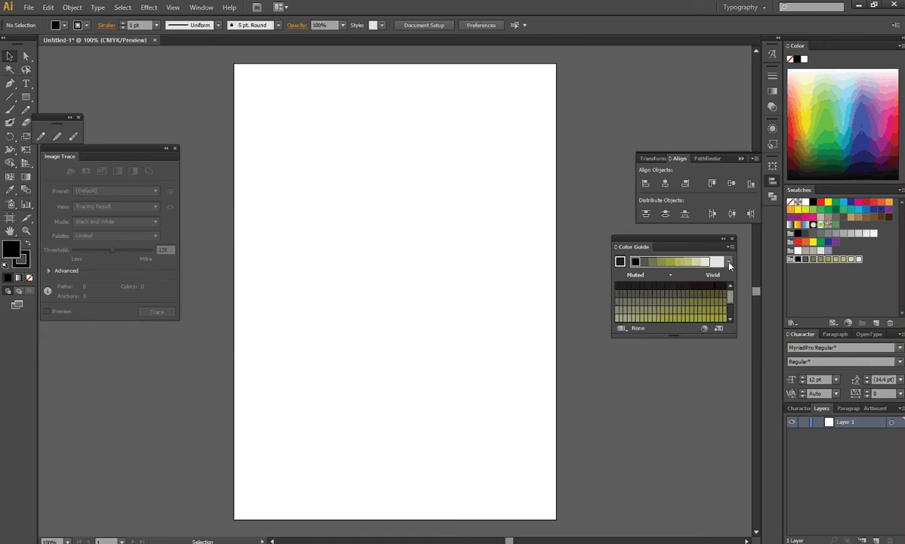
# Step: Show Warm/Cool variations and scroll through the green and magenta variation rows
pyautogui.click(729, 247)
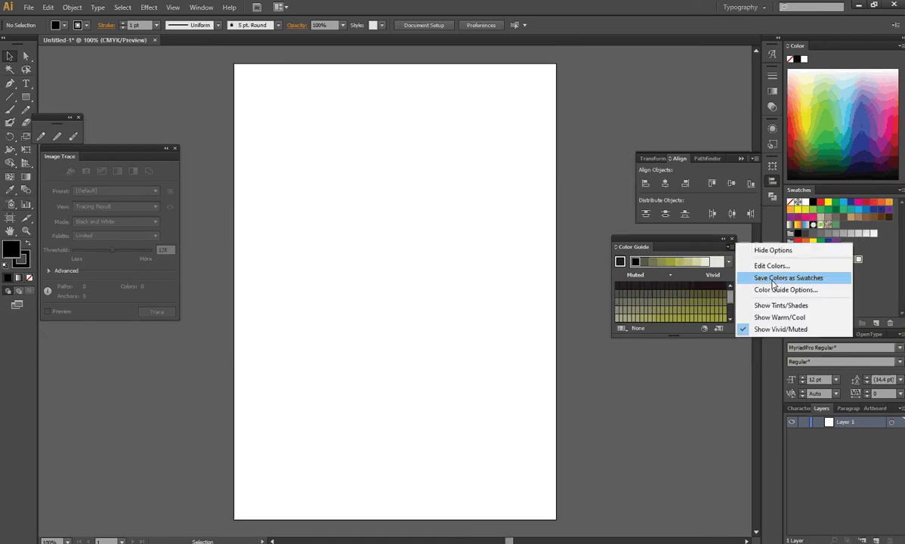
pyautogui.click(782, 316)
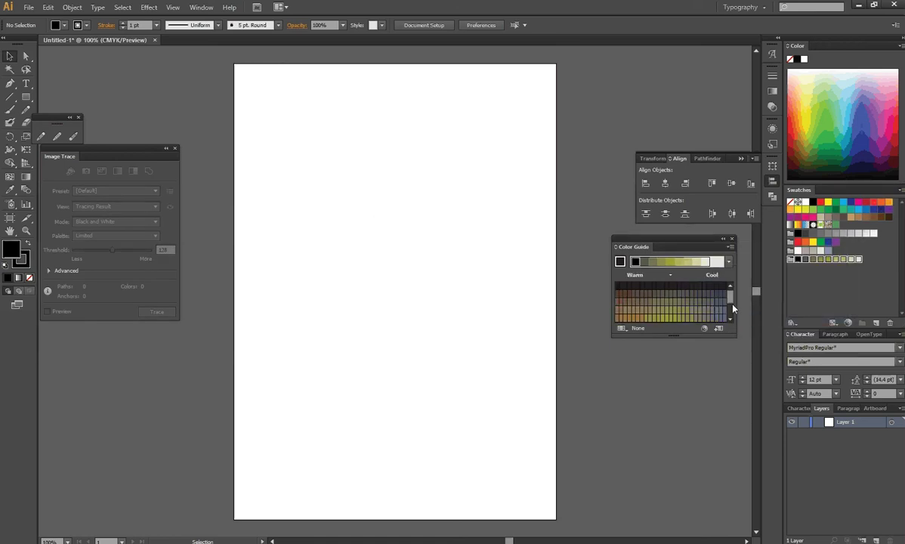
pyautogui.click(731, 323)
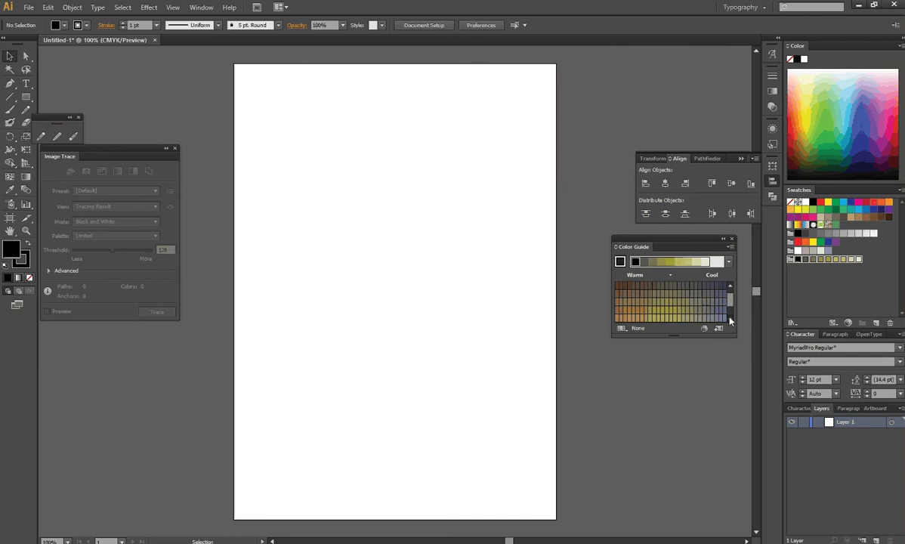
pyautogui.click(731, 323)
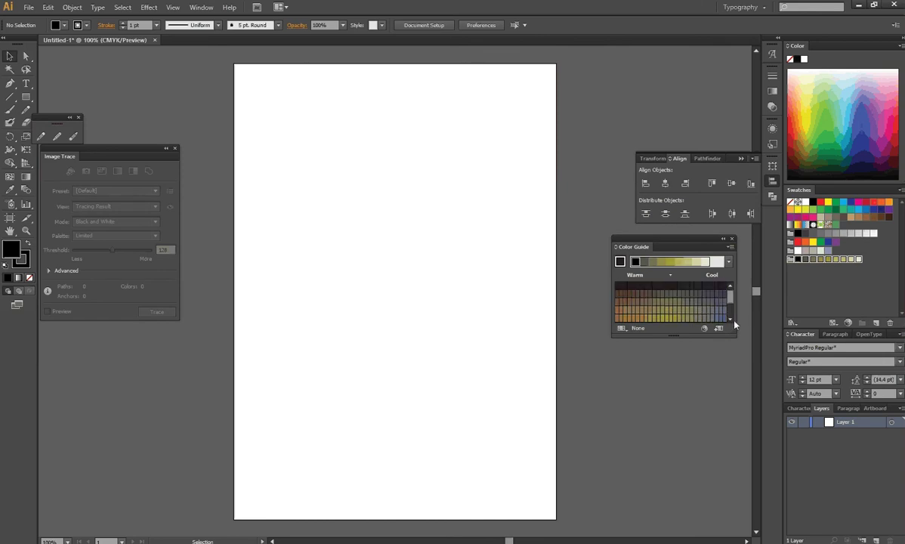
pyautogui.click(730, 320)
pyautogui.click(731, 319)
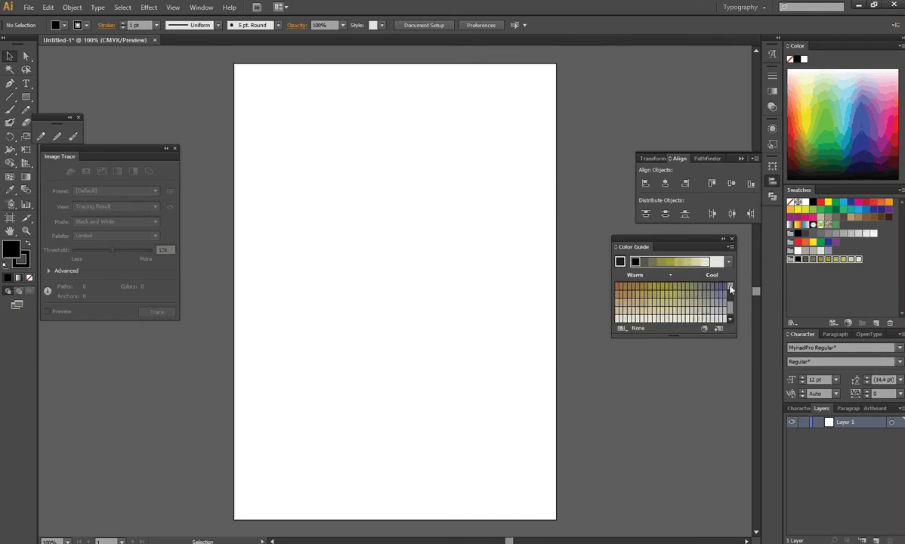
pyautogui.click(730, 287)
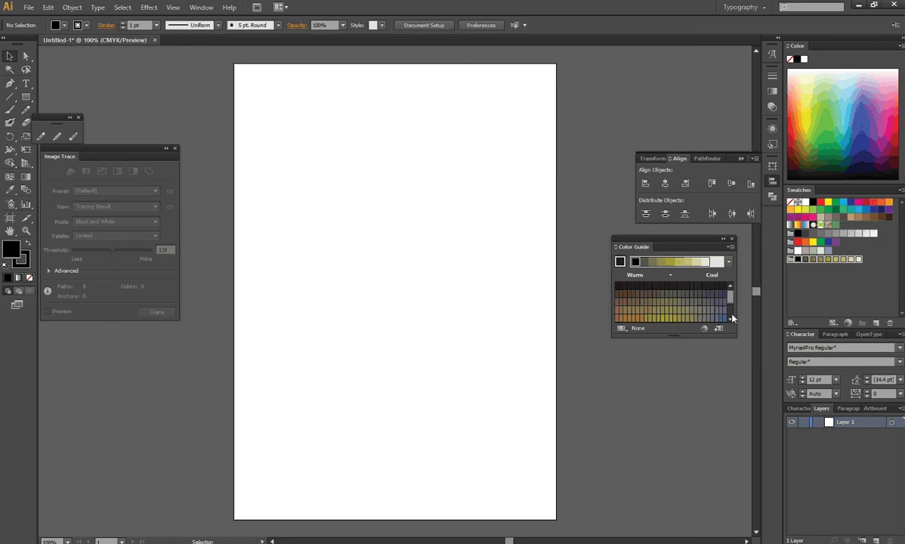
pyautogui.click(730, 319)
pyautogui.click(731, 295)
# Step: Make a green swatch the fill and Color Guide base colour, producing magenta variation rows
pyautogui.click(835, 202)
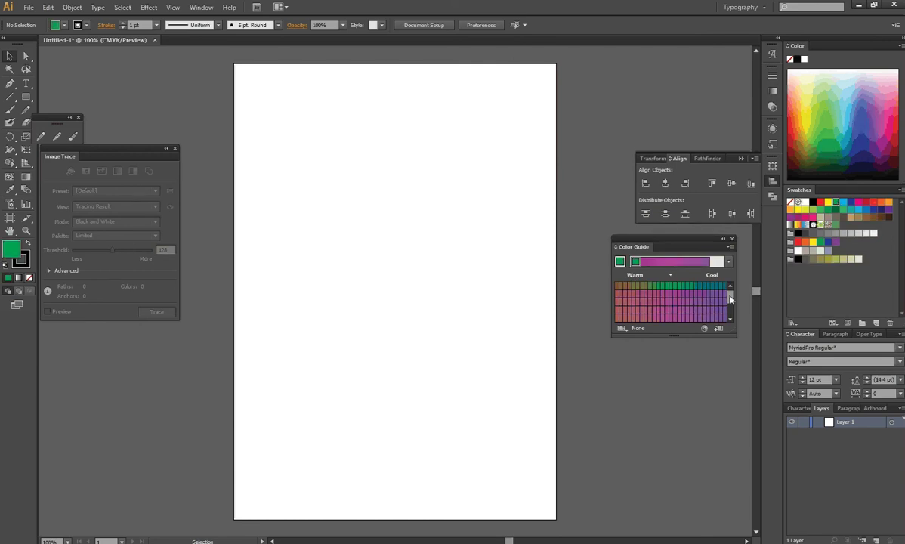
pyautogui.scroll(-2, 680, 294)
pyautogui.scroll(3, 680, 294)
pyautogui.click(729, 319)
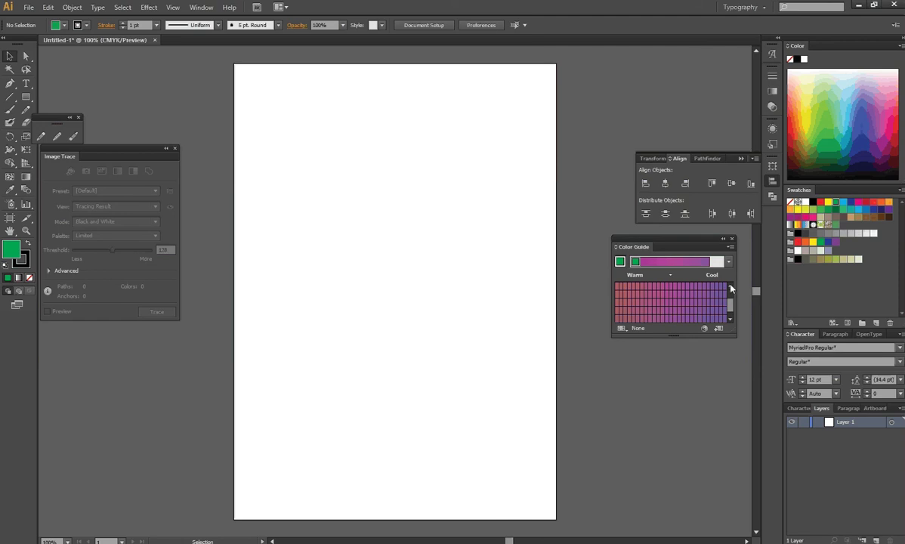
# Step: Compare the Left Complement and Analogous 2 harmony rules, then settle on Analogous
pyautogui.click(729, 261)
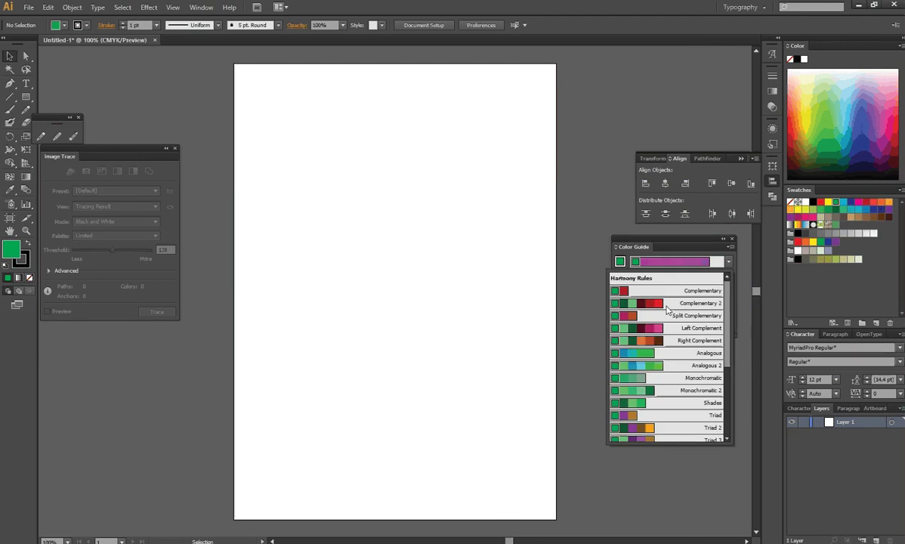
pyautogui.click(680, 328)
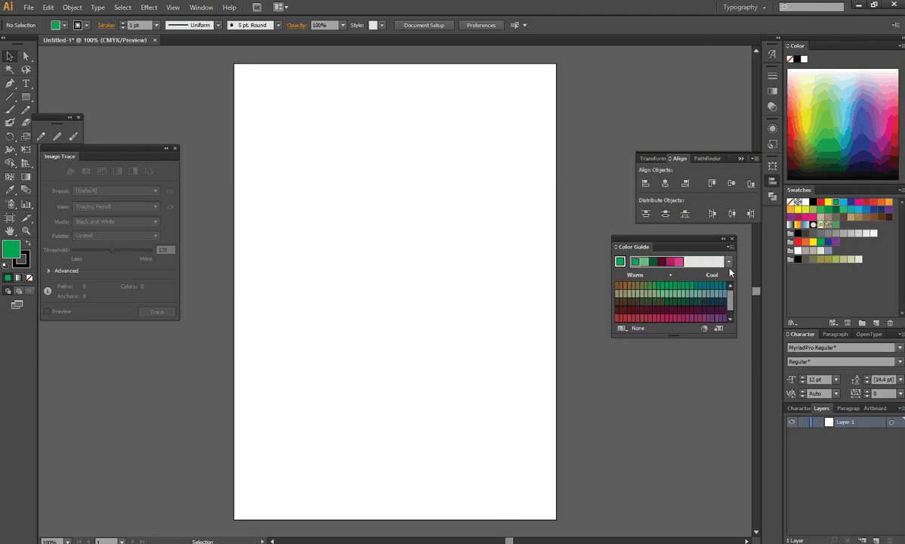
pyautogui.click(728, 262)
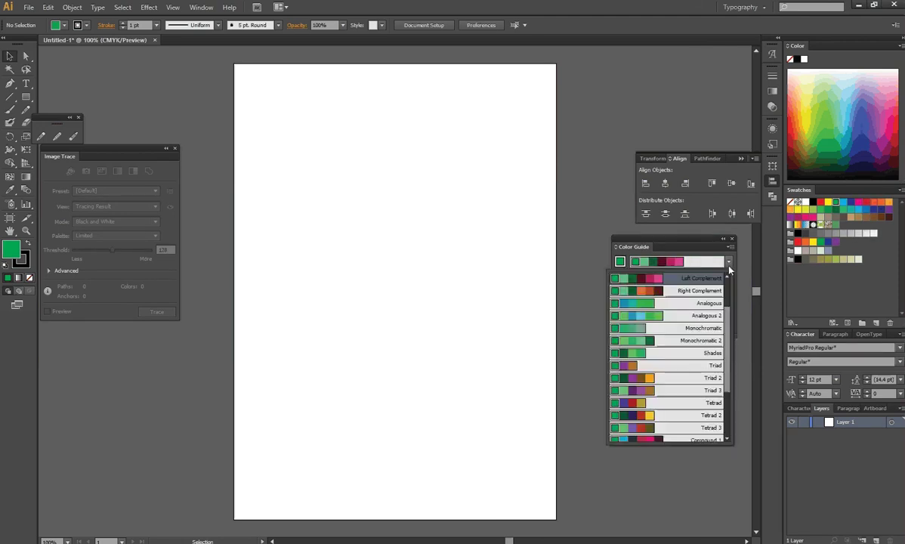
pyautogui.click(692, 308)
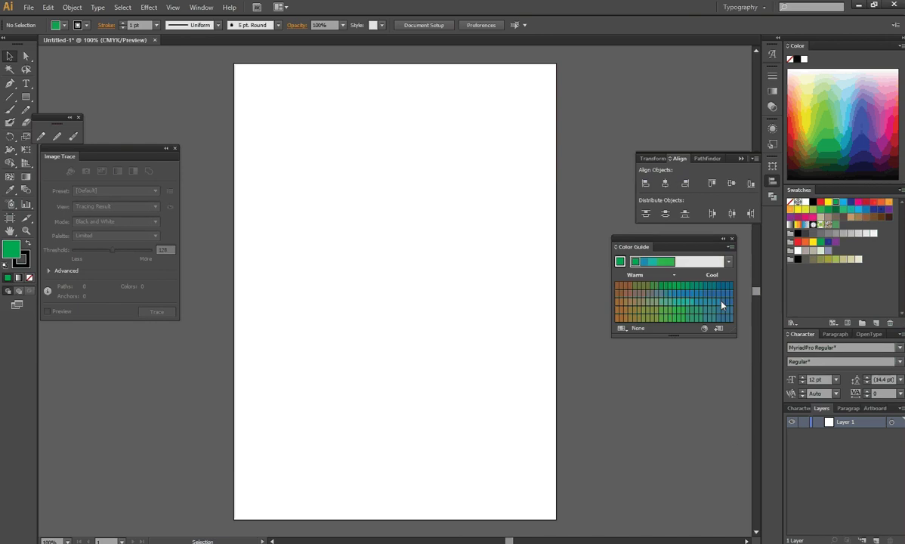
pyautogui.click(728, 262)
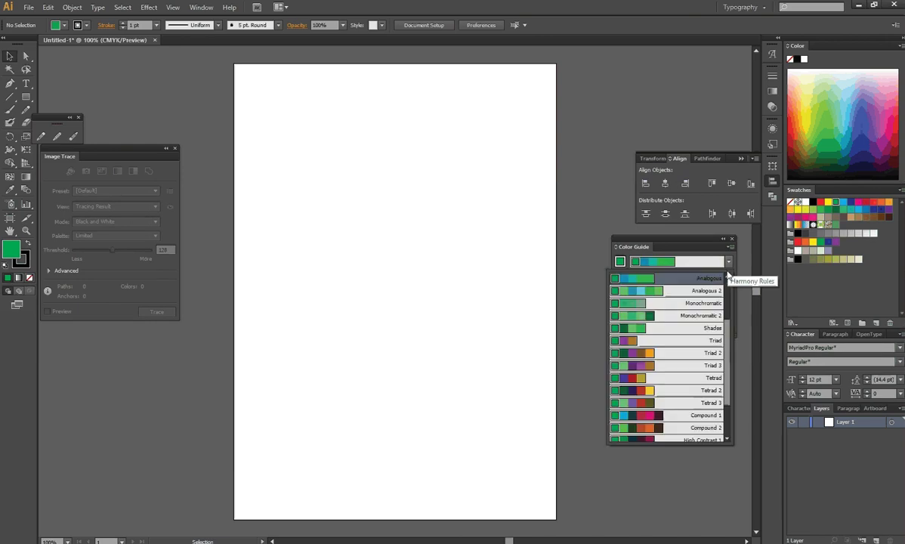
pyautogui.click(672, 291)
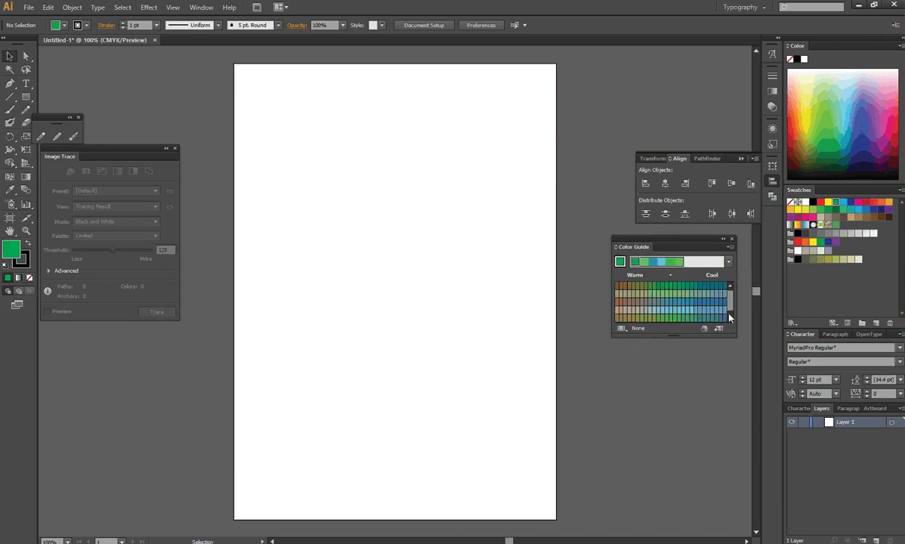
pyautogui.click(730, 318)
pyautogui.click(729, 265)
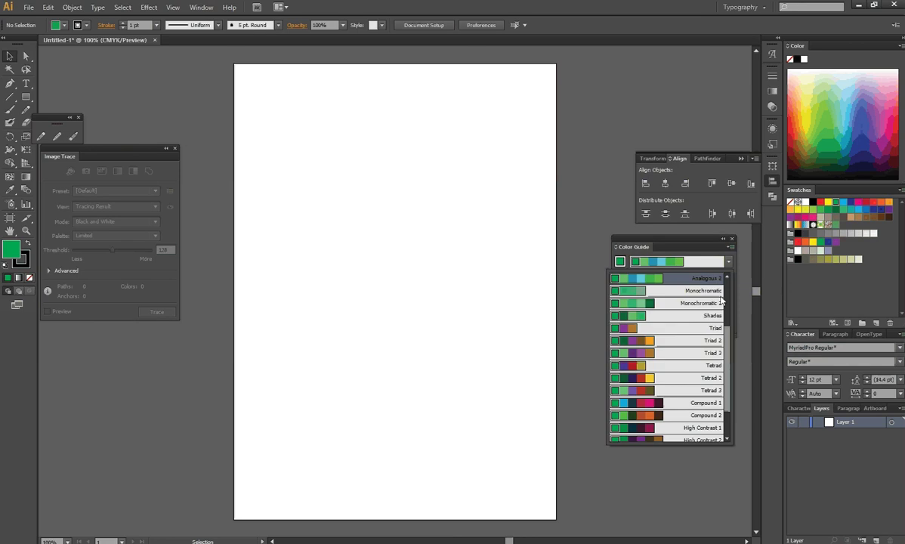
pyautogui.scroll(-1, 727, 318)
pyautogui.scroll(1, 702, 320)
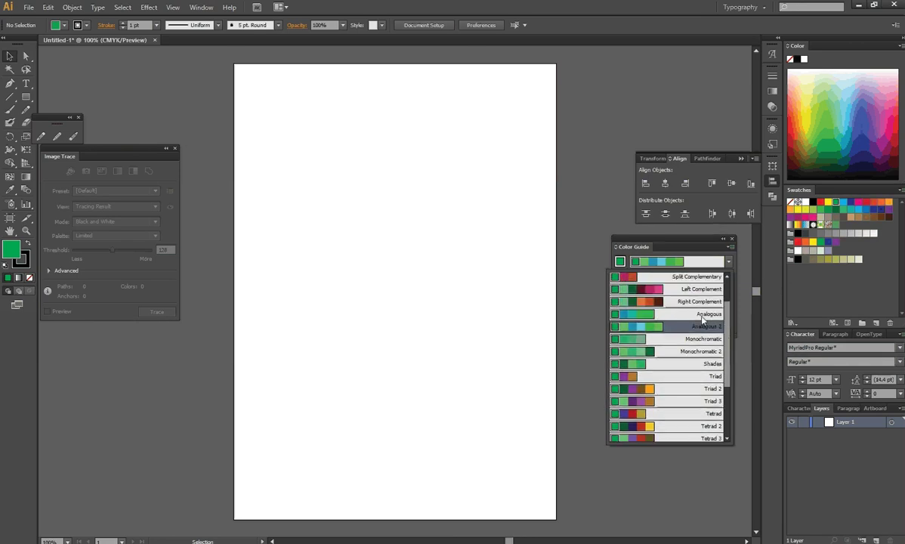
pyautogui.click(702, 320)
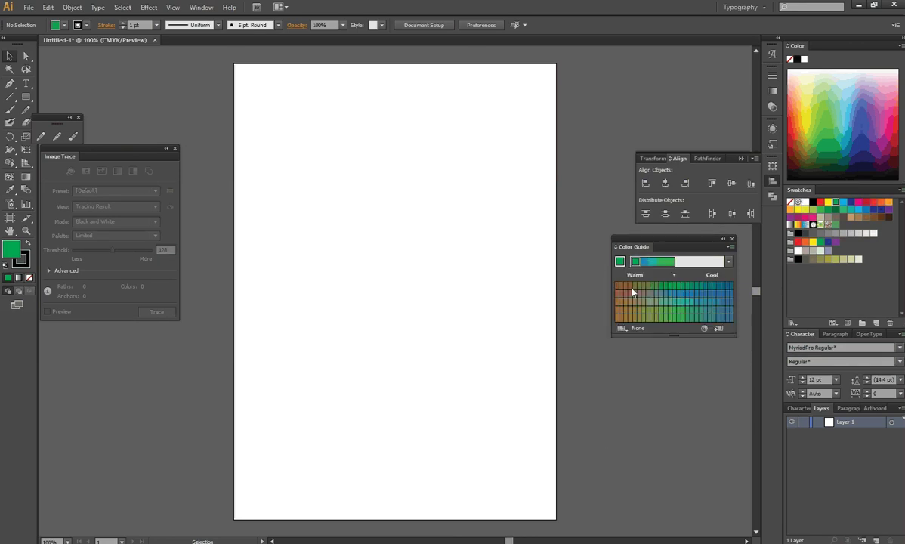